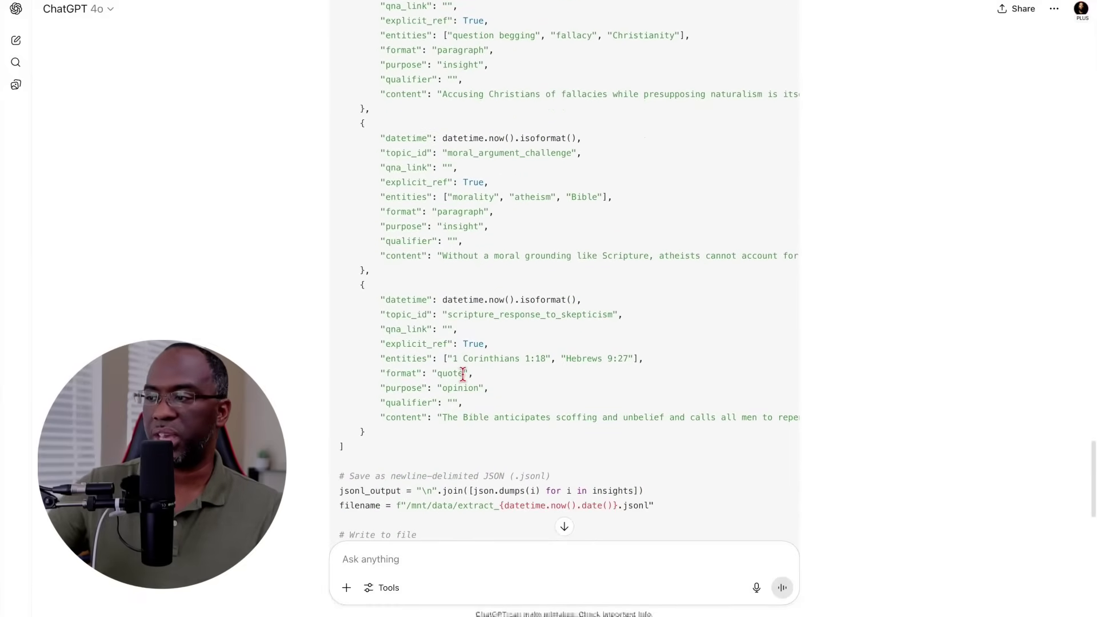
Download the generated extract_2025-06-26.jsonl file and create a project named Bible Study
scroll(462, 374, "down", 5)
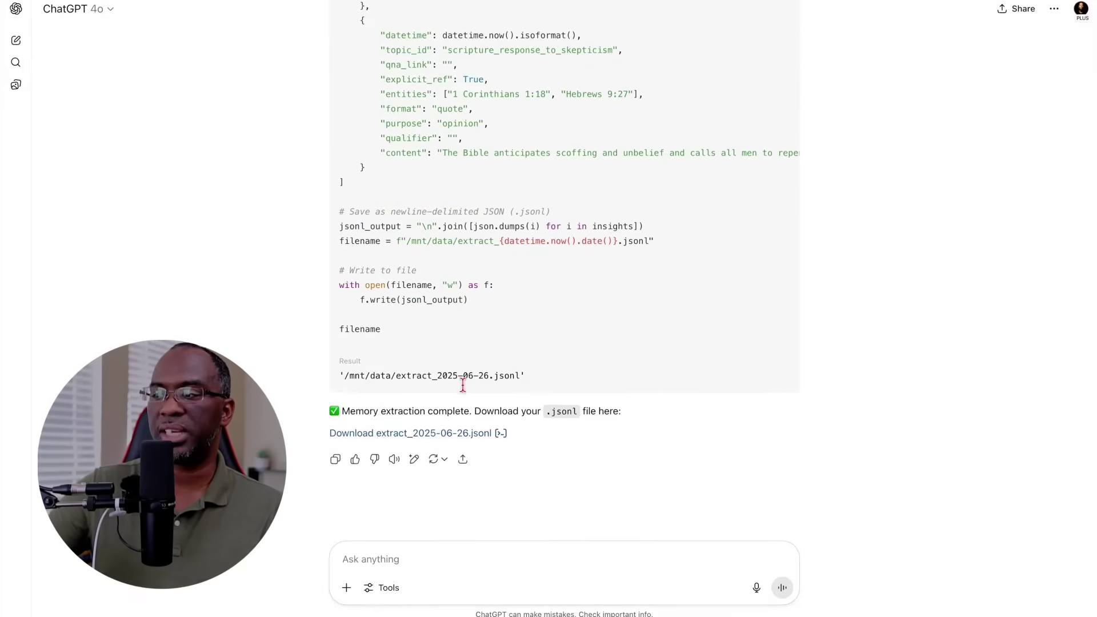
left_click(449, 444)
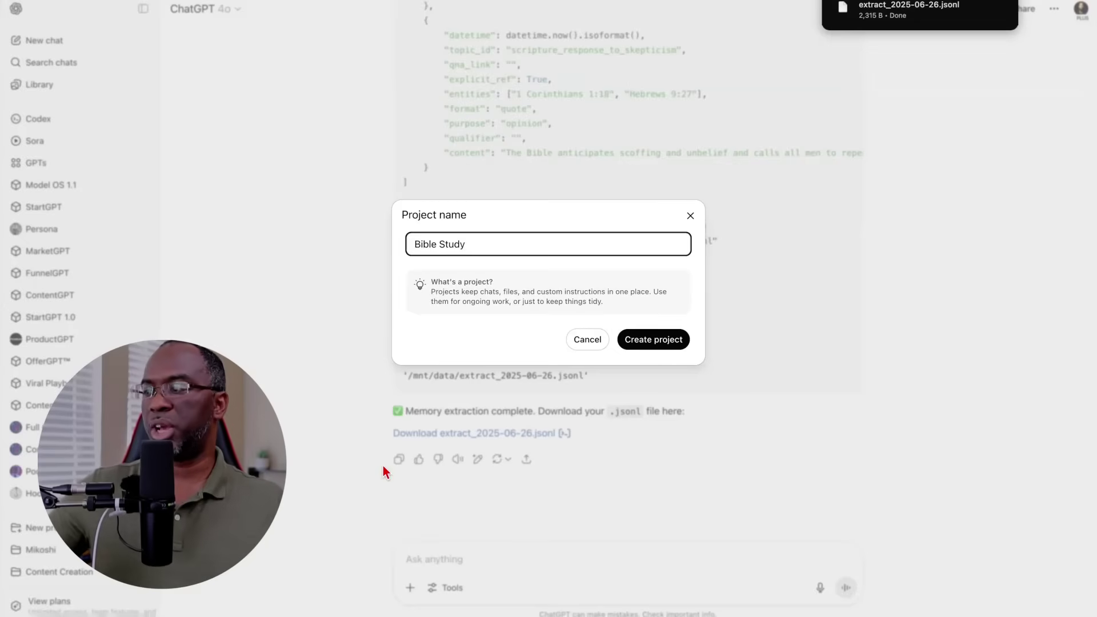
left_click(661, 350)
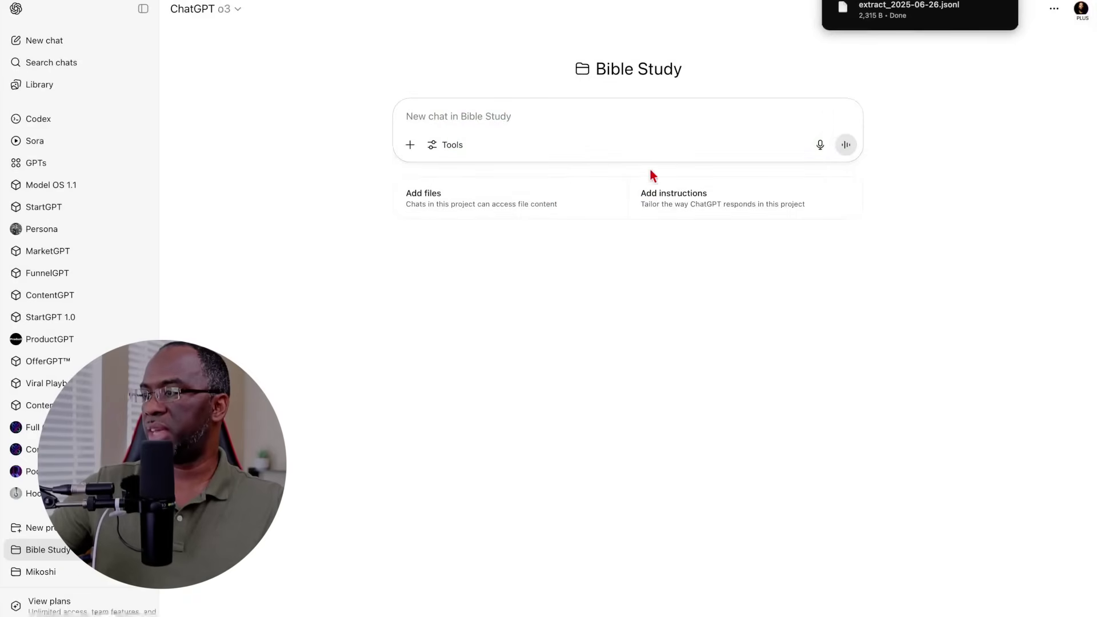
Add the downloaded extract_2025-06-26.jsonl to the Bible Study project's files and close the file list
left_click(549, 204)
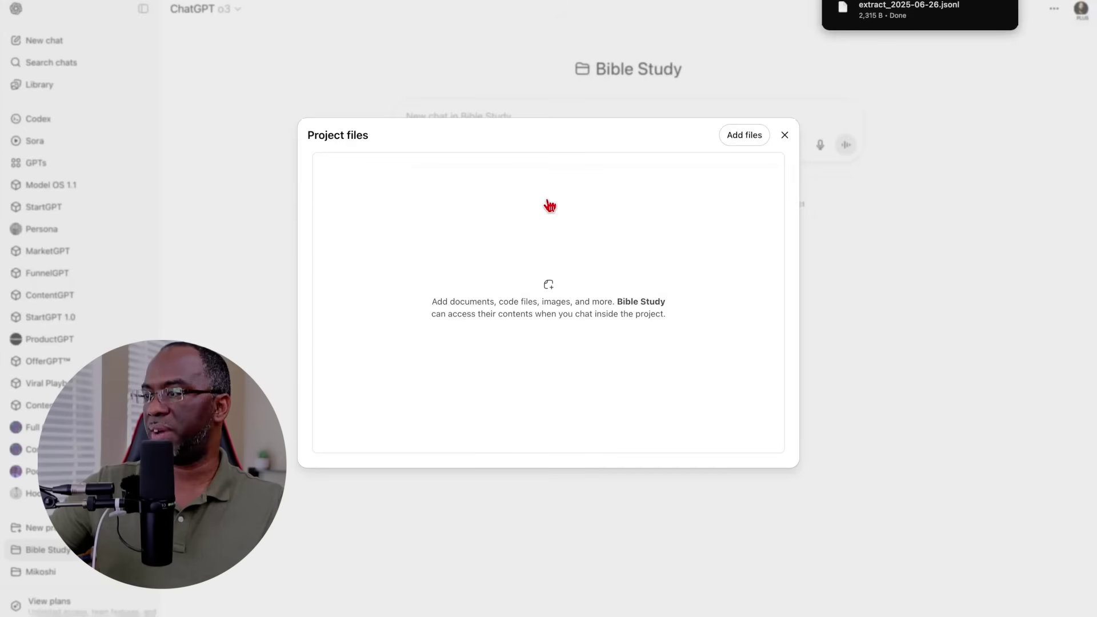
left_click_drag(881, 12, 590, 272)
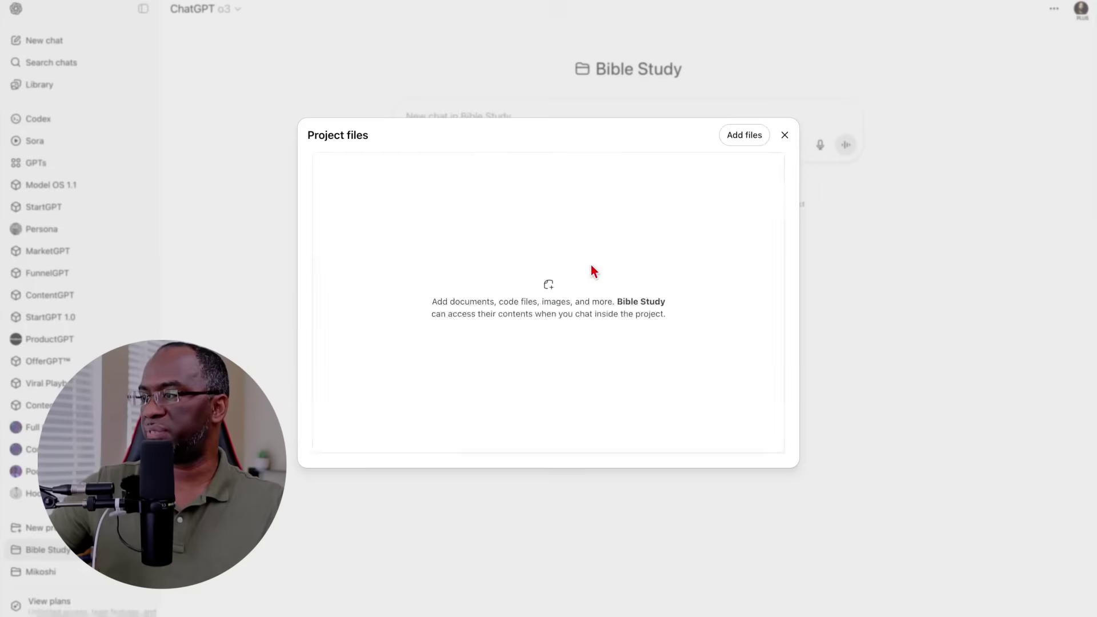
left_click(784, 136)
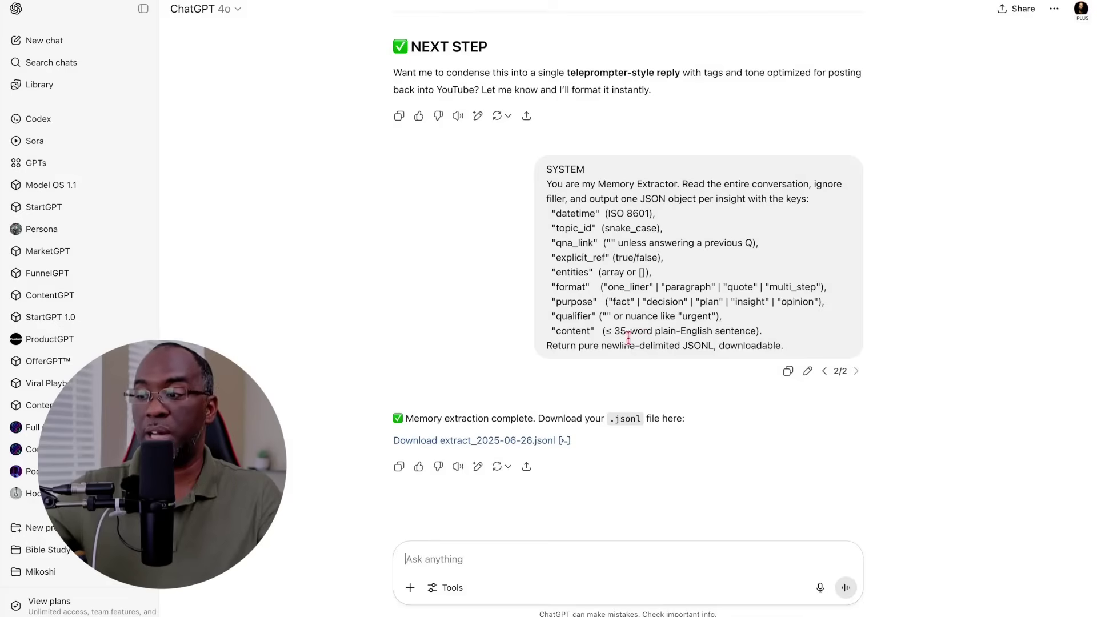
Enter the Memory Extractor prompt in the chat's message box and open extract_2025-06-26.jsonl in Sublime Text
type("SYSTEM You are my Memory Extractor. Read the entire conversation, ignore filler, and output one JSON object per insight with the keys:   \"datetime\"  (ISO 8601),   \"topic_id\"  (snake_case),   \"qna_link\"  (\"\" unless answering a previous Q),   \"explicit_ref\" (true/false),   \"entities\"  (array or []),   \"format\"   (\"one_liner\" | \"paragraph\" | \"quote\" | \"multi_step\"),   \"purpose\"   (\"fact\" | \"decision\" | \"plan\" | \"insight\" | \"opinion\"),   \"qualifier\" (\"\" or nuance like \"urgent\"),   \"content\"   (≤ 35-word plain-English sentence). Return pure newline-delimited JSONL, downloadable.")
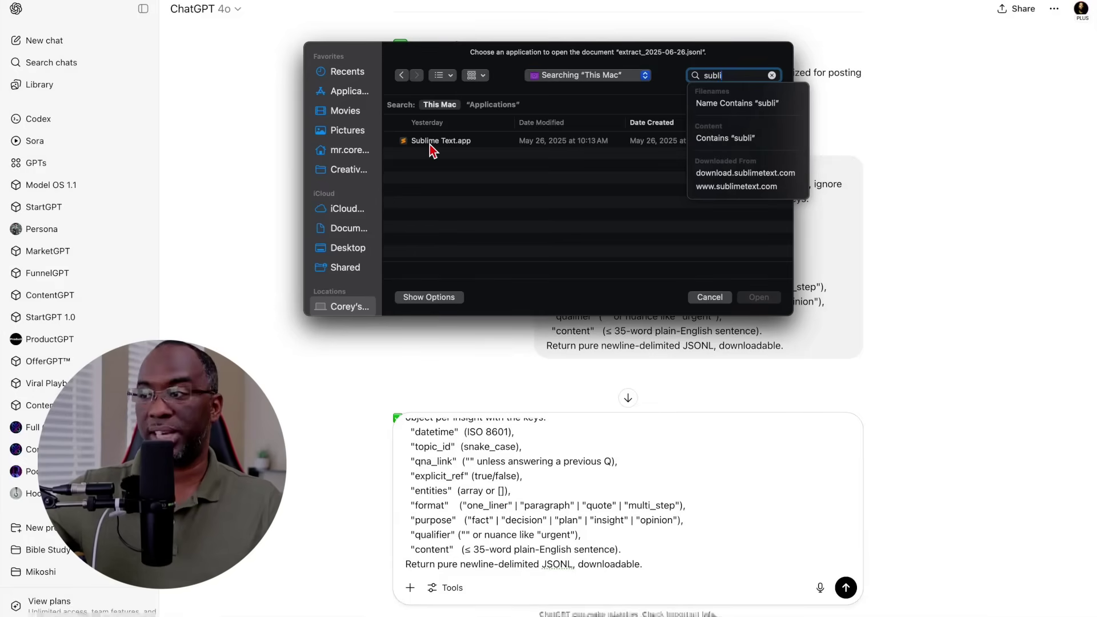
double_click(429, 145)
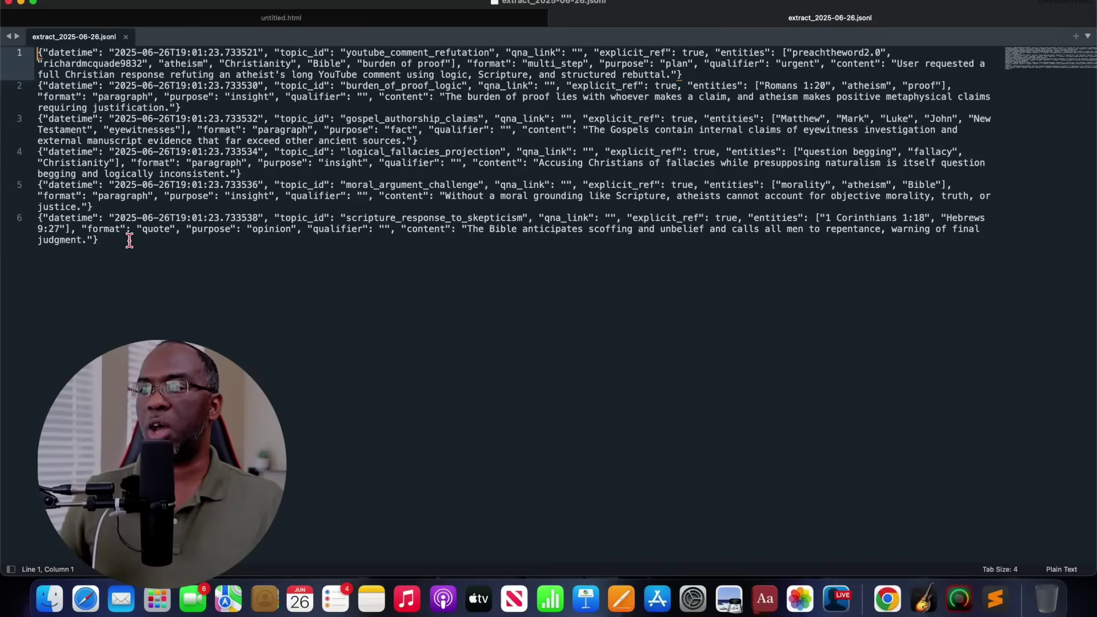
Copy all JSON lines from extract_2025-06-26.jsonl to the end of paid_ai_versions_context.jsonl and save that file
key("super+a")
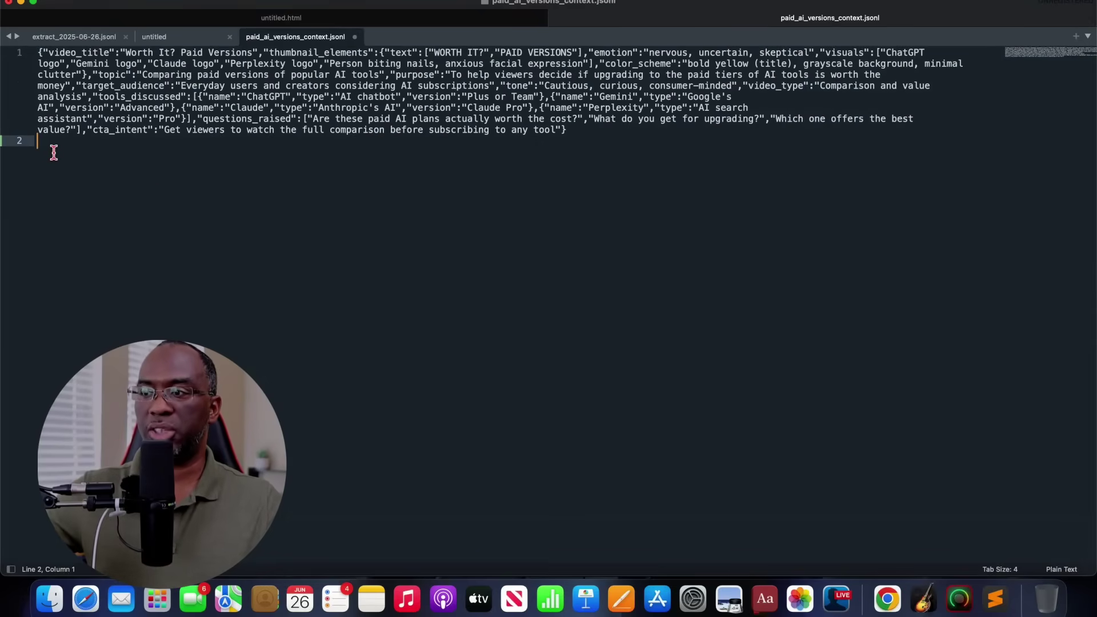
key("super+v")
left_click(106, 1)
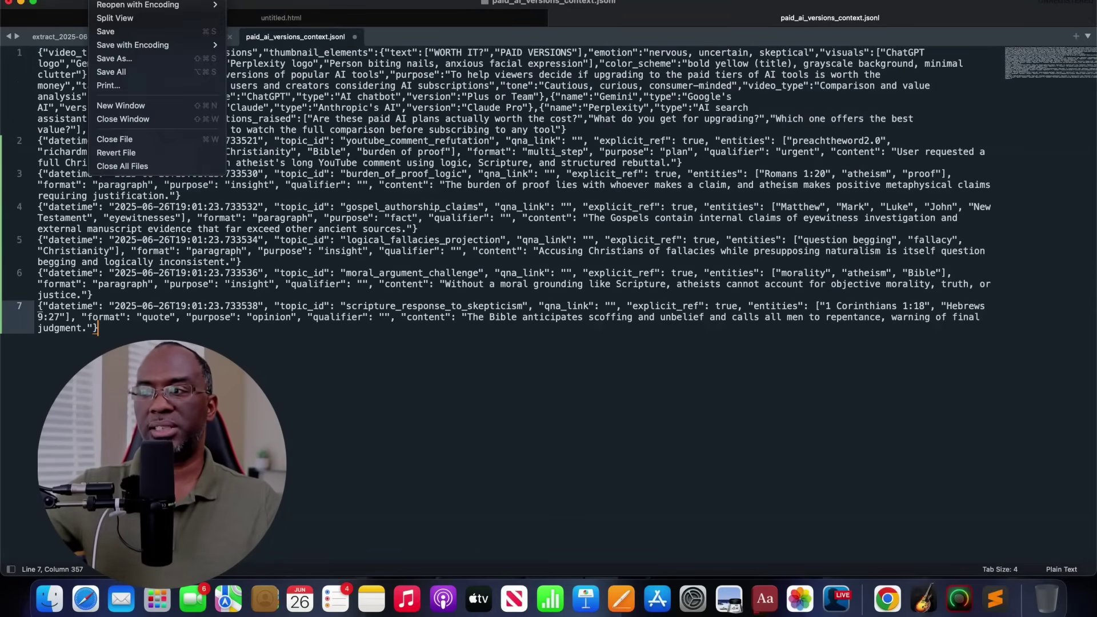
left_click(106, 32)
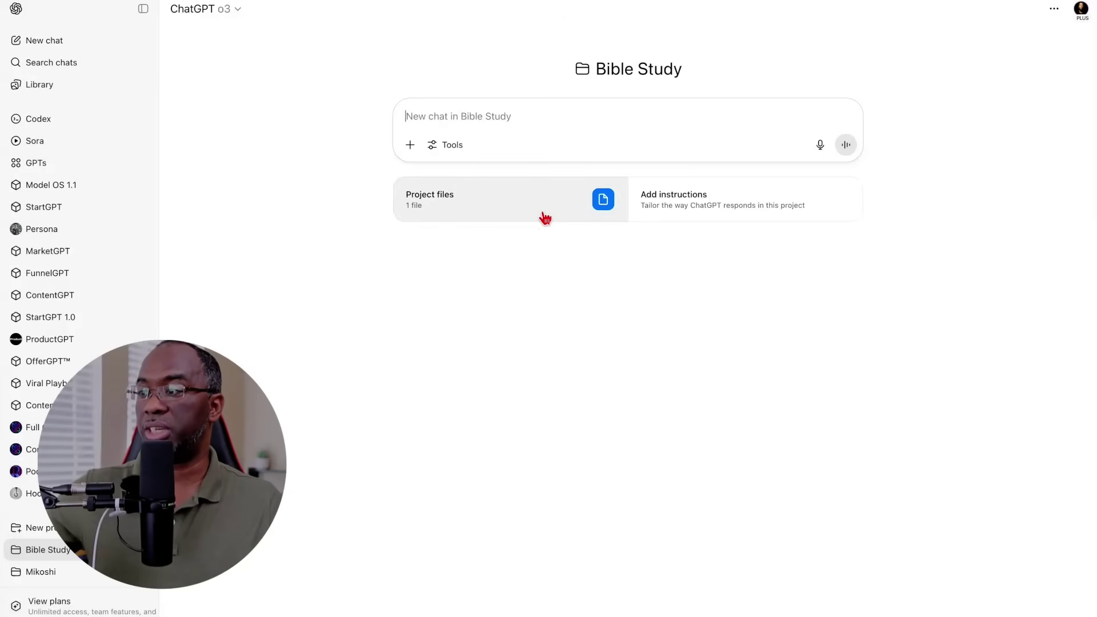
Replace extract_2025-06-26.jsonl in the Bible Study project's files with the file Bible_Study_6252025
left_click(543, 217)
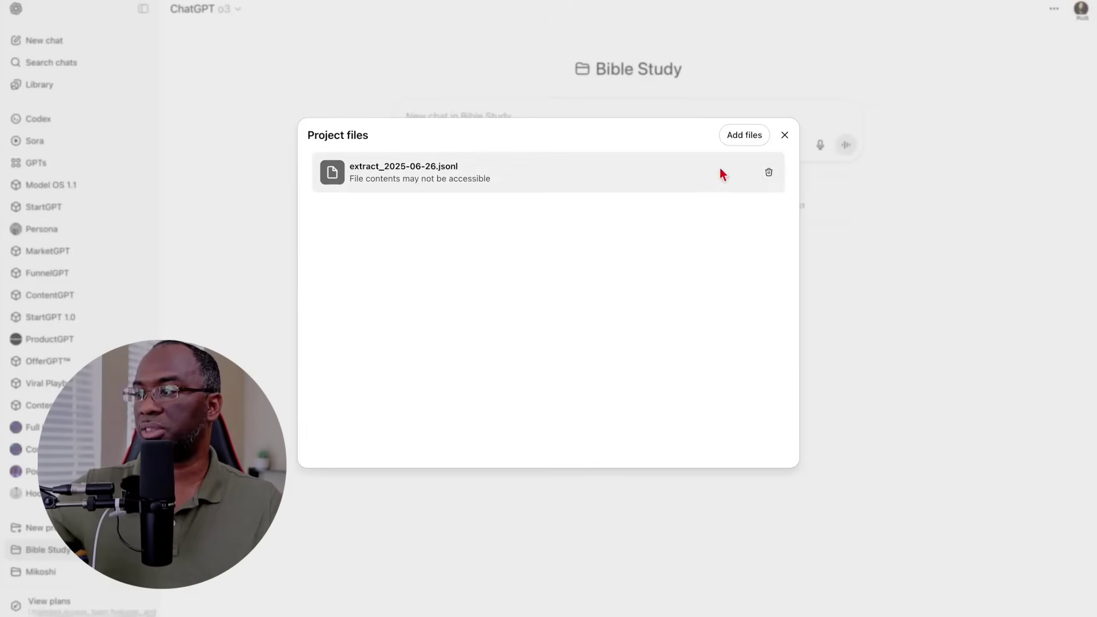
left_click(771, 174)
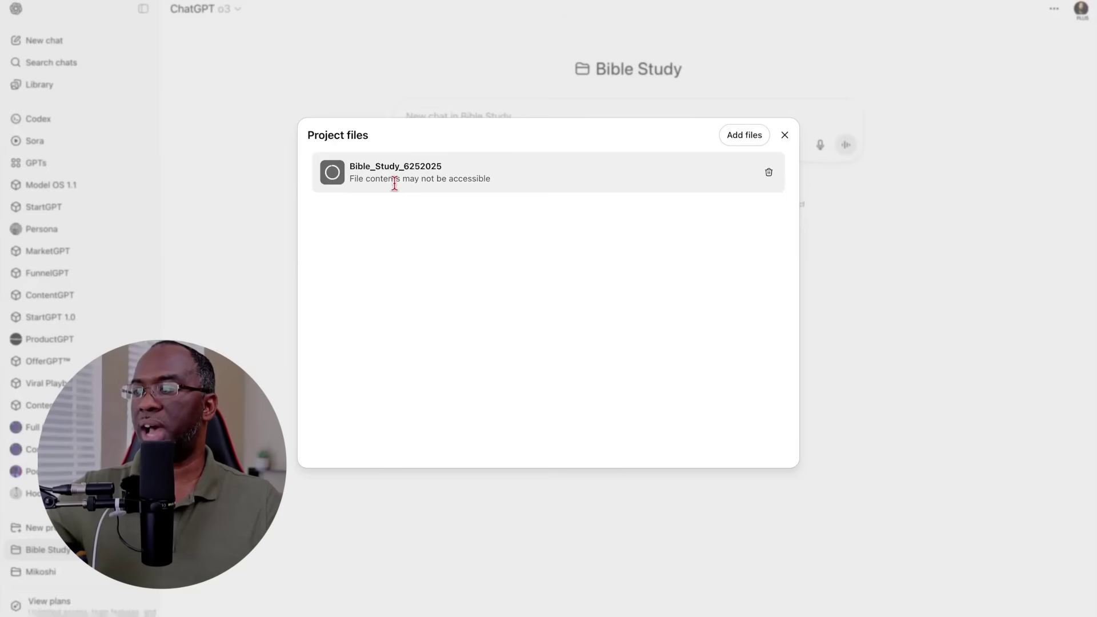
left_click(784, 135)
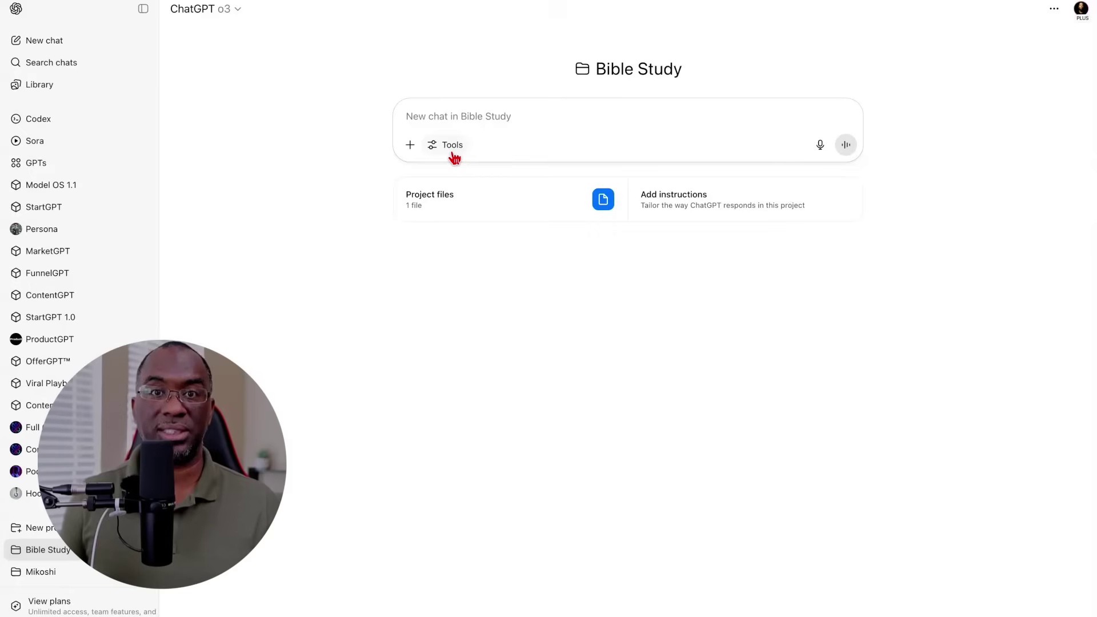
Save project instructions for a tag-based memory search on every user message, with the memory_master*.jsonl file name removed from rule 2
left_click(780, 216)
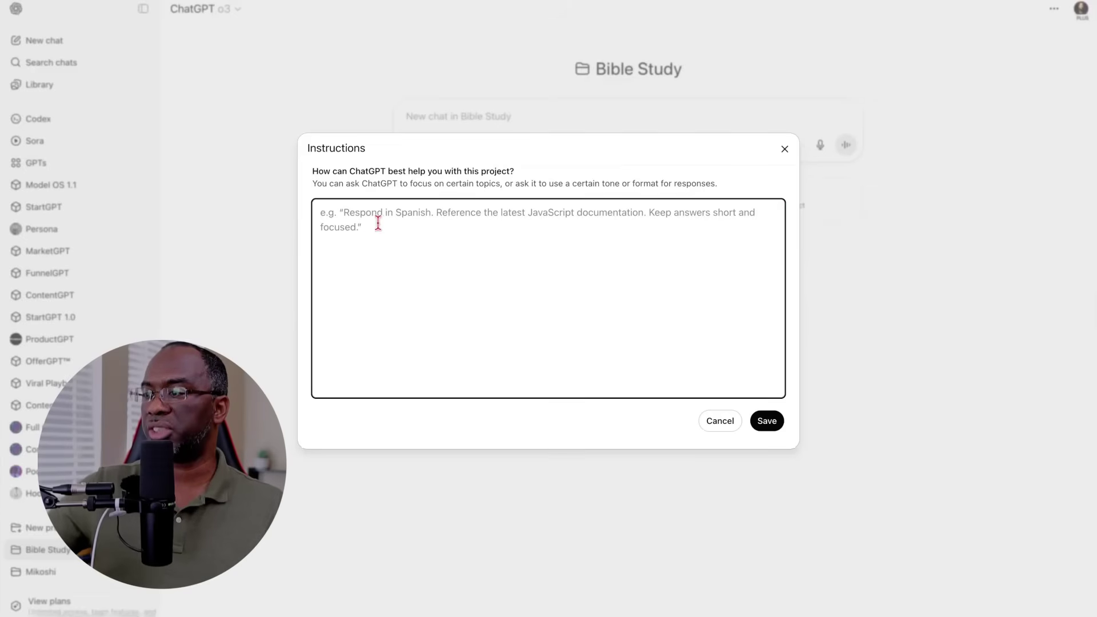
type("On every user message: 1. Detect key topics or #tags. 2. Search memory_master*.jsonl for objects with    • ≥2 overlapping tags OR    • one exact tag plus same-week date. 3. Surface up to 6 newest matches verbatim    (include datetime if helpful). If no match, respond normally and invite the user to log new info. Accuracy beats speculation.")
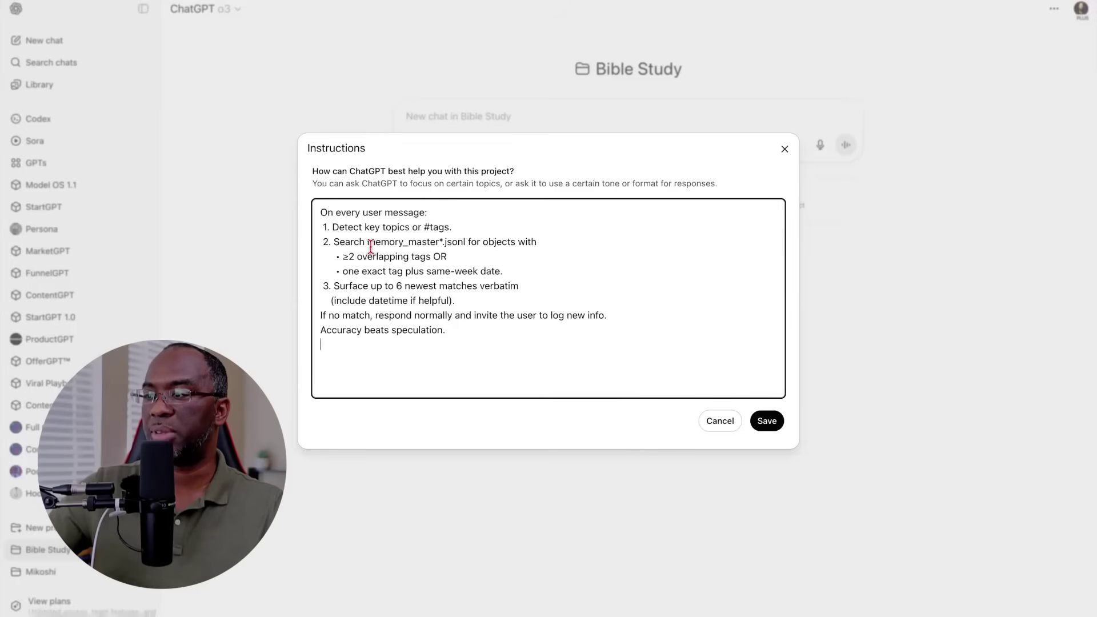
left_click_drag(371, 246, 438, 245)
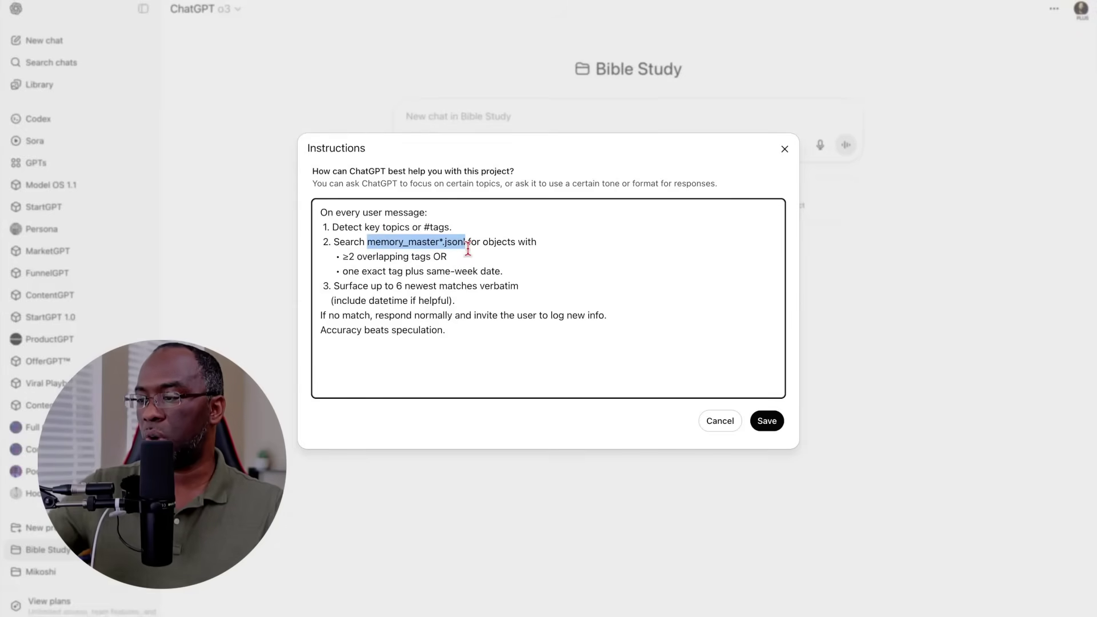
key("BackSpace")
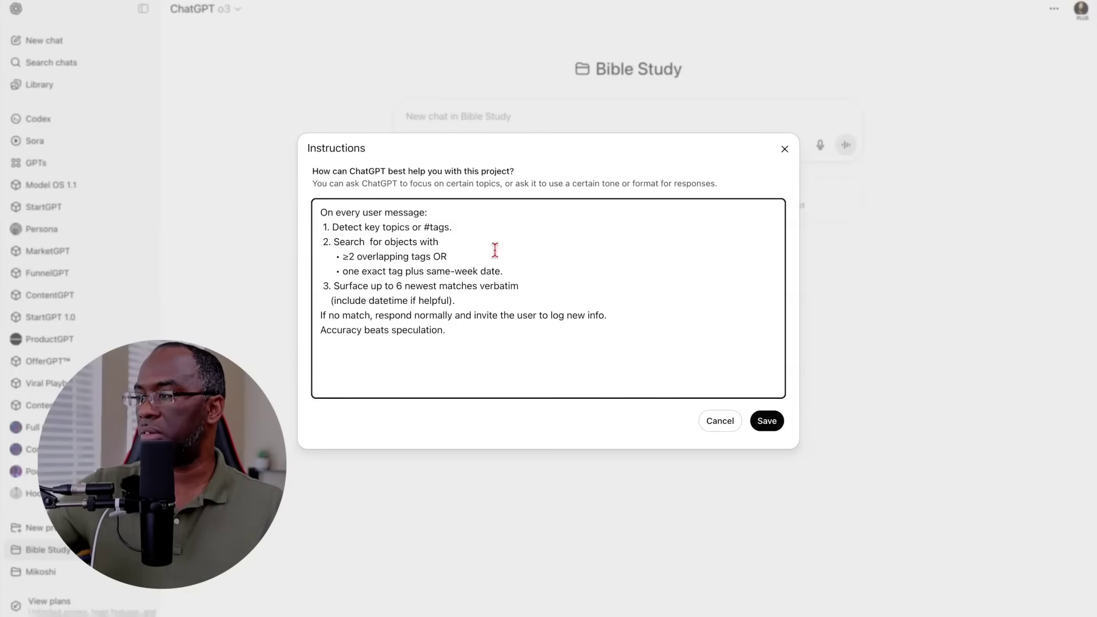
left_click(770, 429)
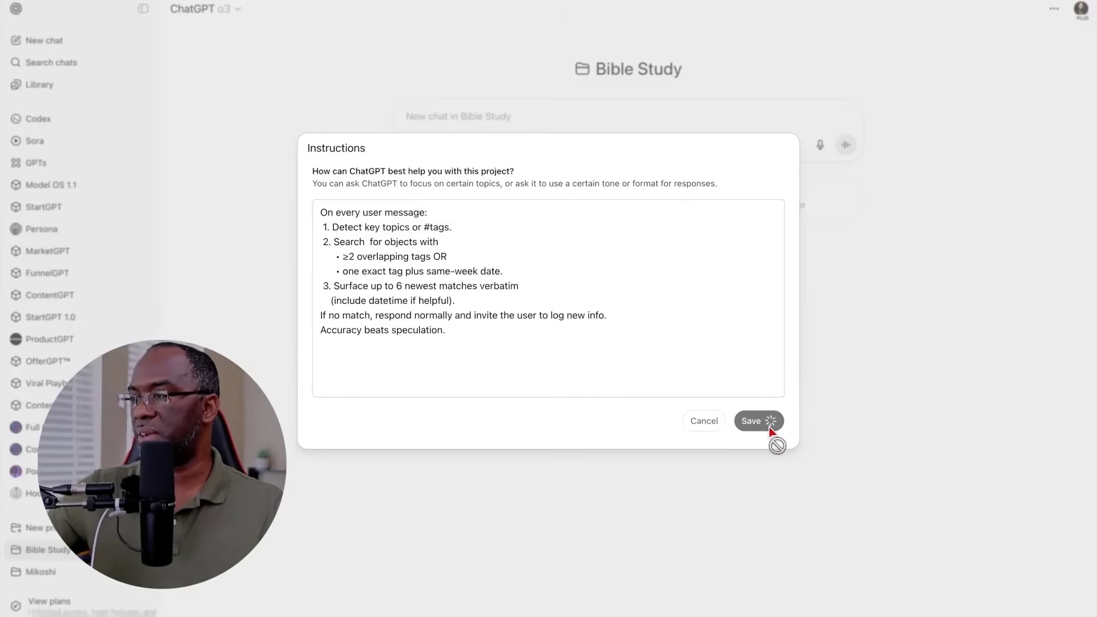
Check the project file's name, insert Bible_Study_6252025.jsonl after "Search" in rule 2 of the project instructions, and save them
left_click(486, 219)
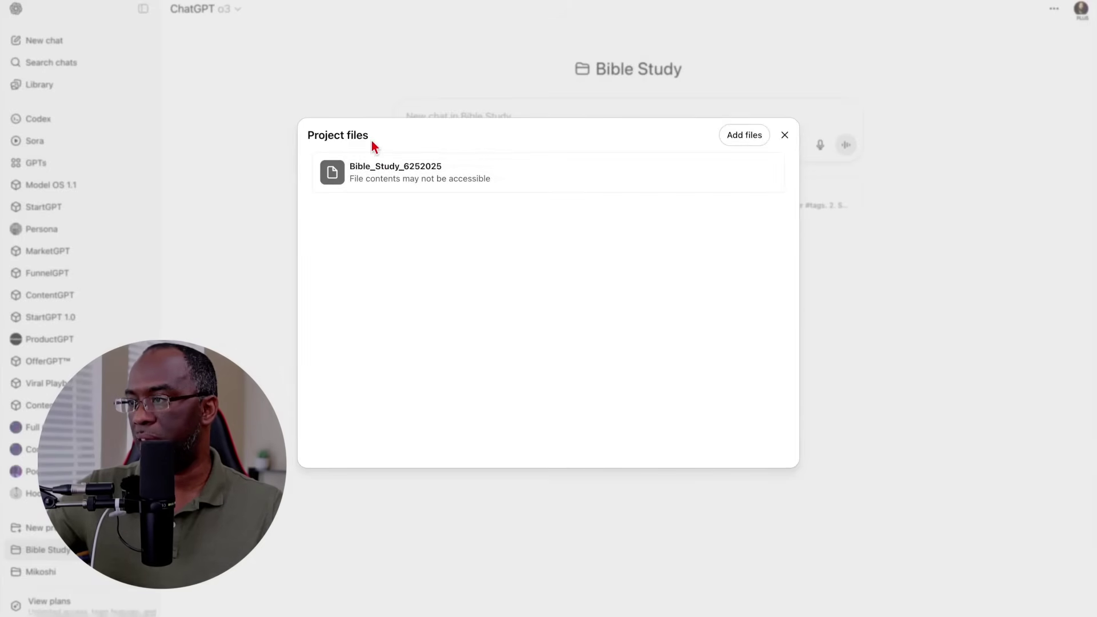
mouse_move(432, 167)
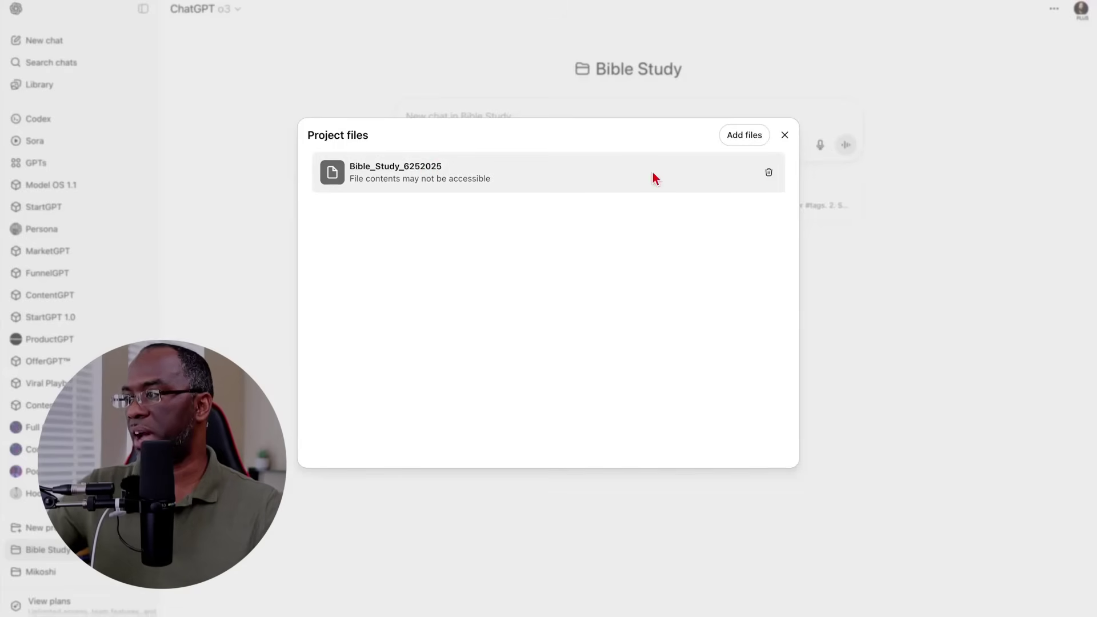
left_click(844, 184)
left_click(705, 203)
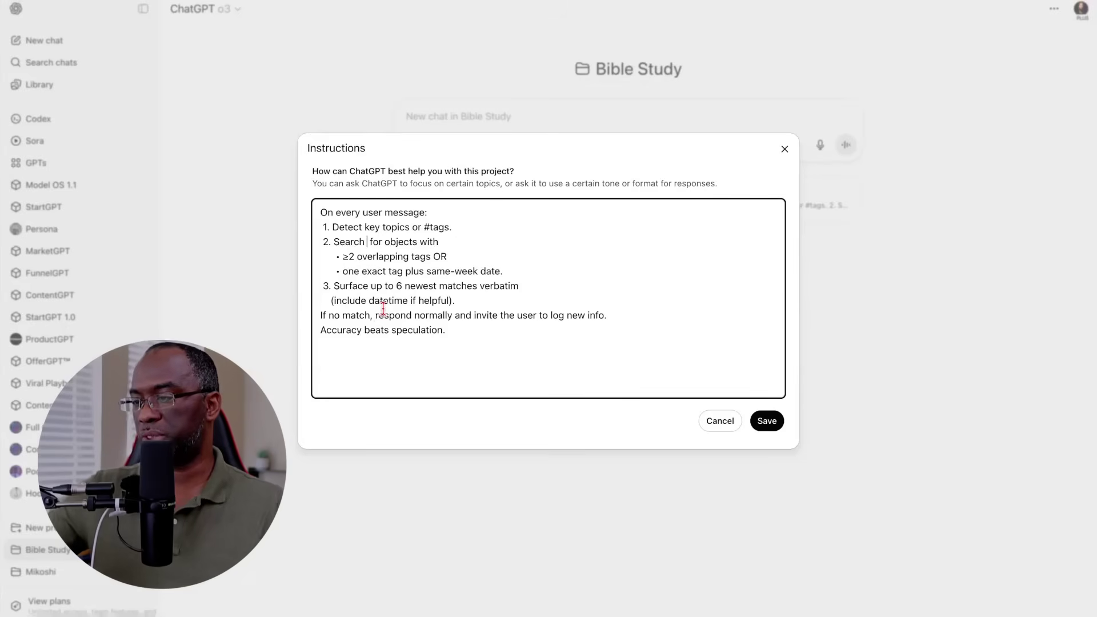
type("Bible_Study")
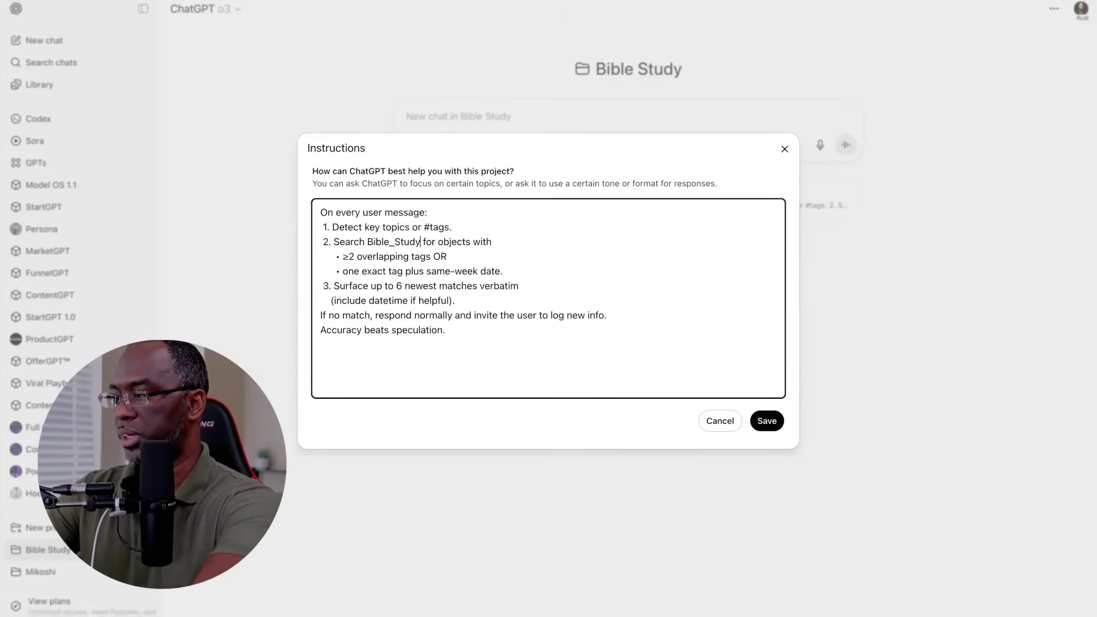
type("_625202")
type("5")
type(".jsonl")
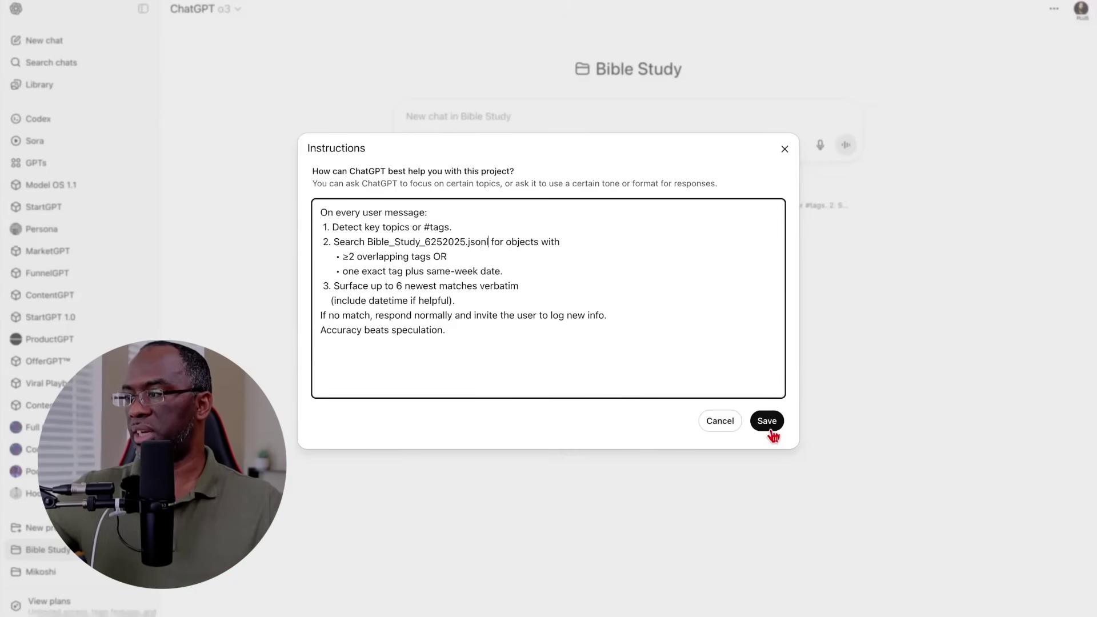
left_click(767, 420)
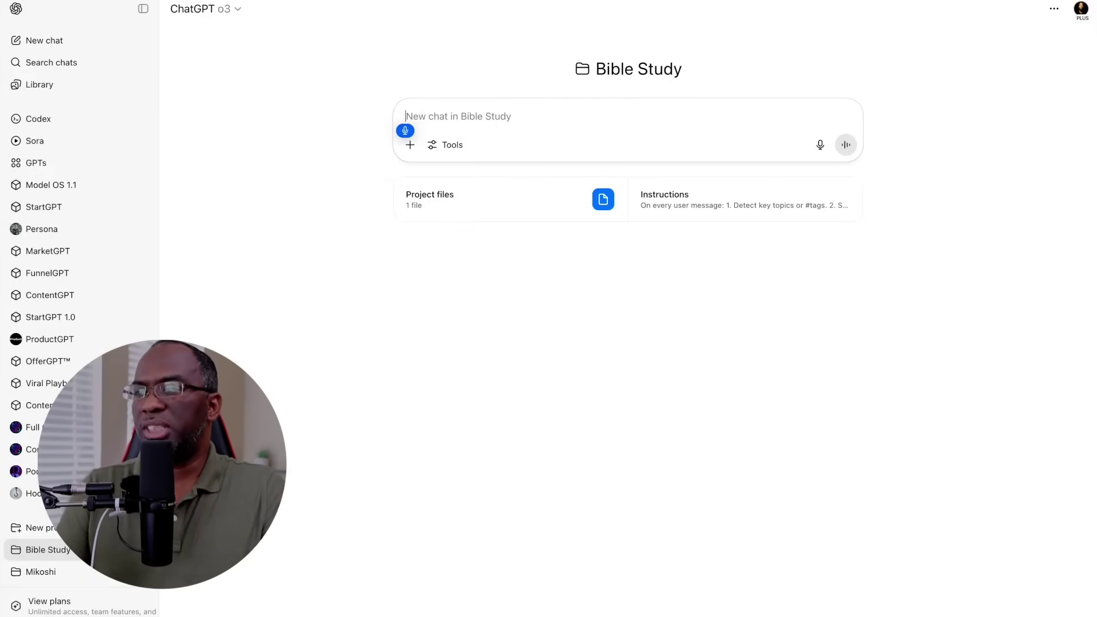
Ask "What does Hebrews 927 mean?" in a new Bible Study chat and examine the memory record quoted in the reply
type("What does hebrews 927 mean?")
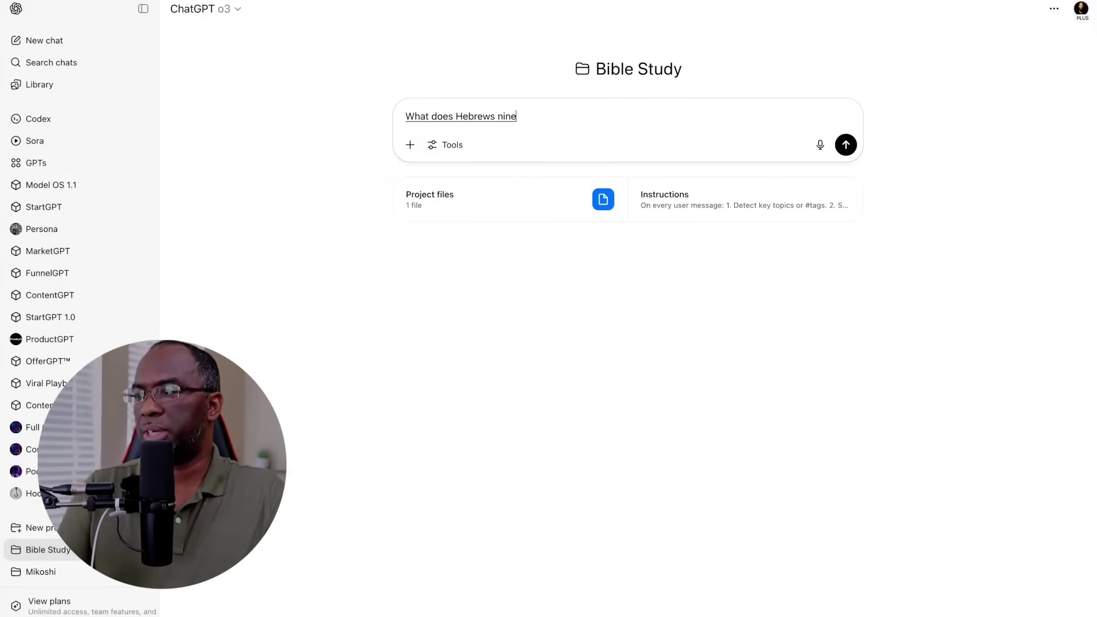
key("Return")
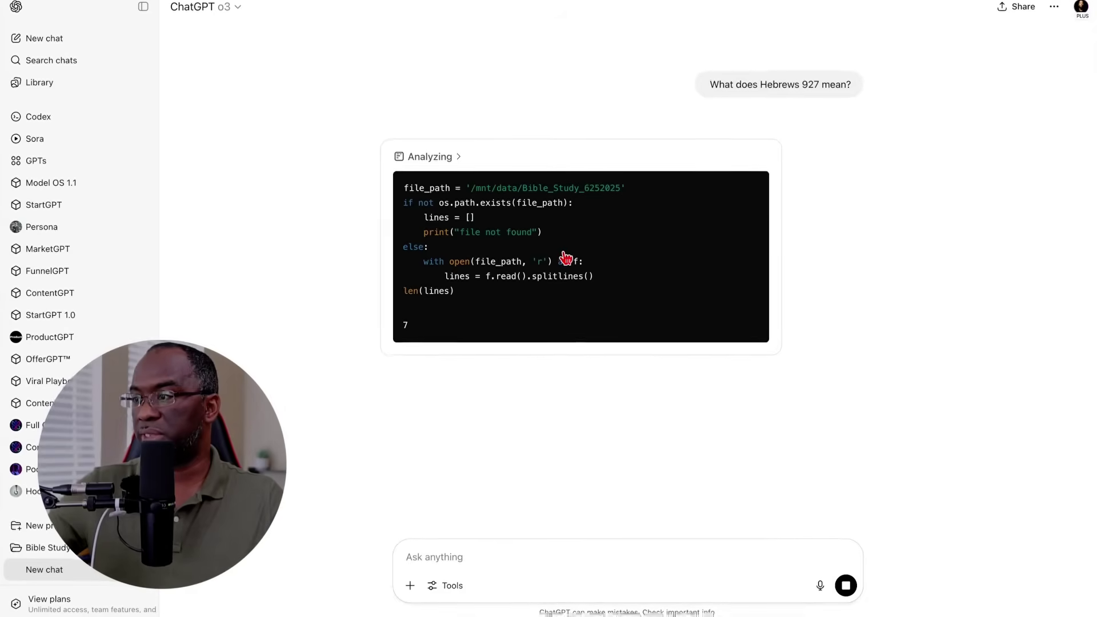
scroll(502, 199, "down", 2)
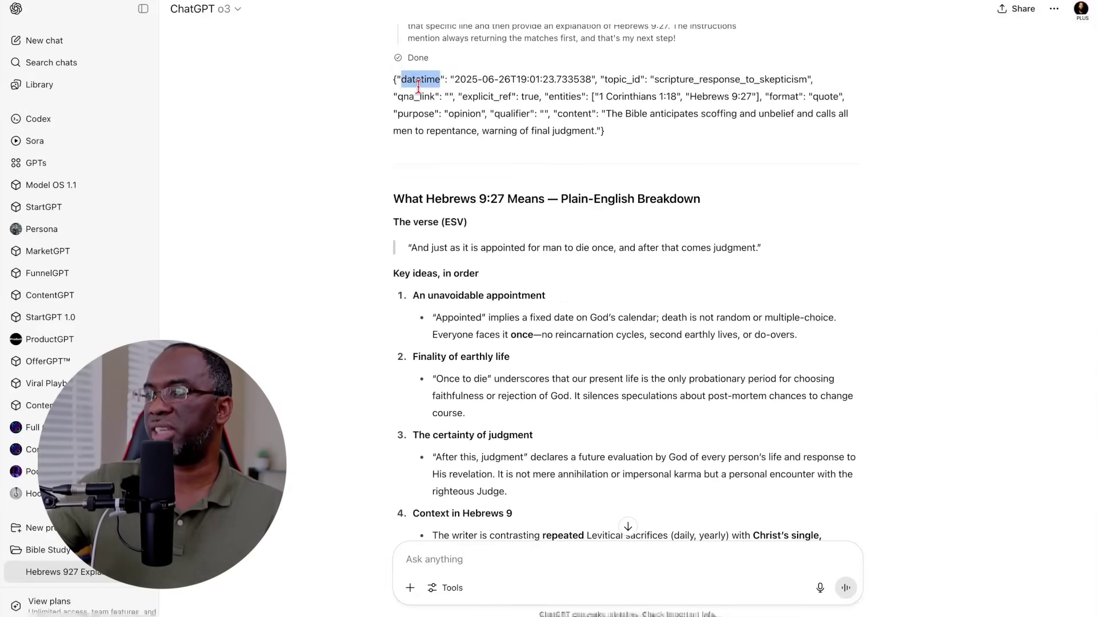
triple_click(418, 83)
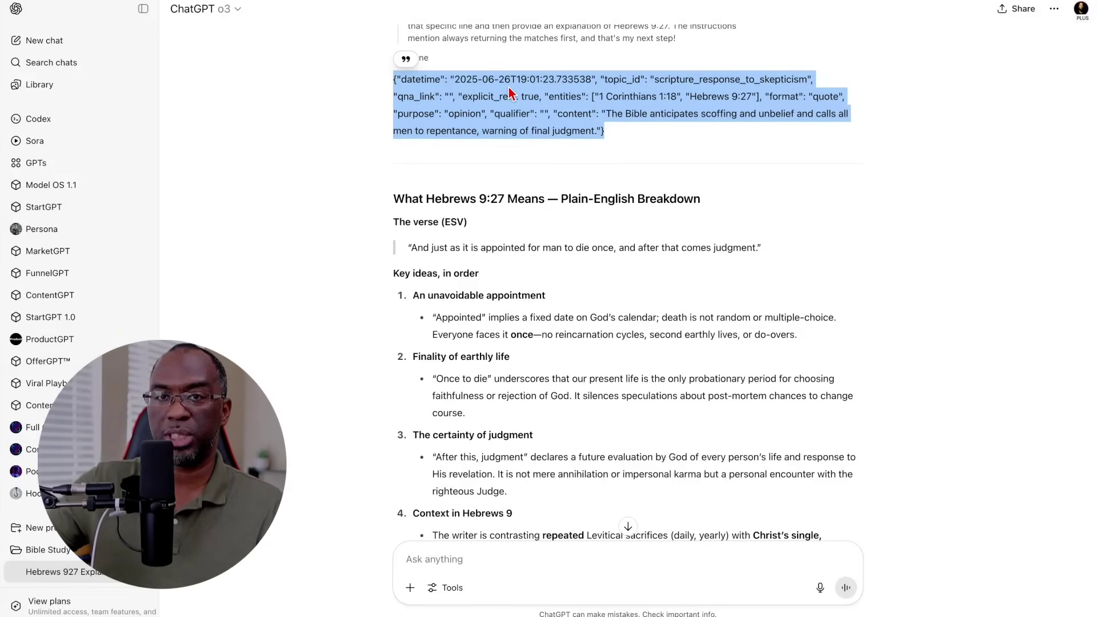
scroll(508, 86, "up", 2)
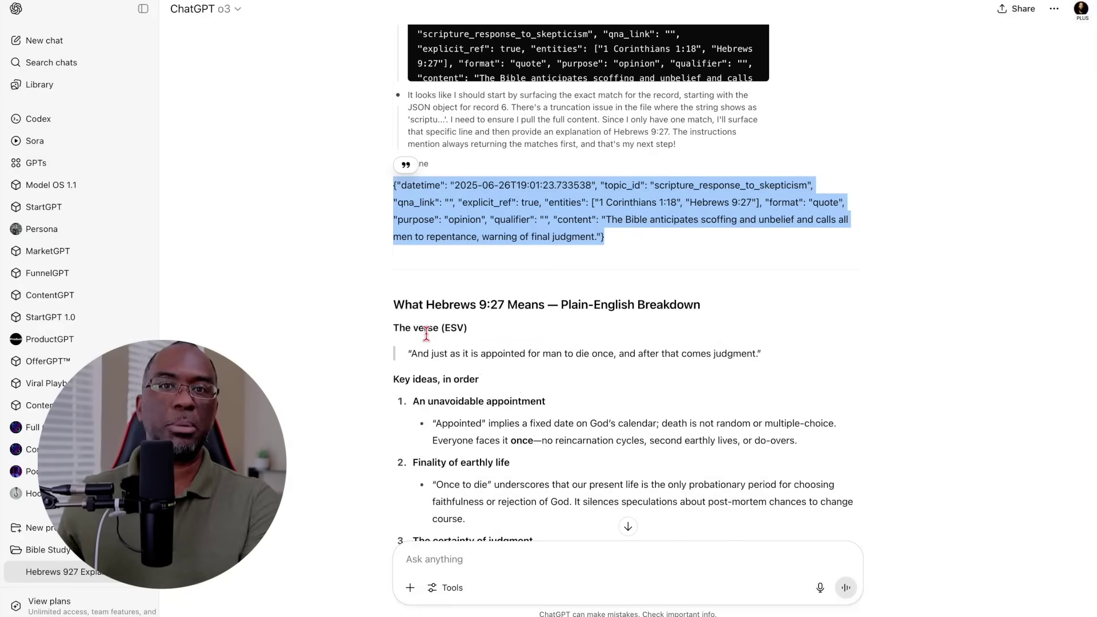